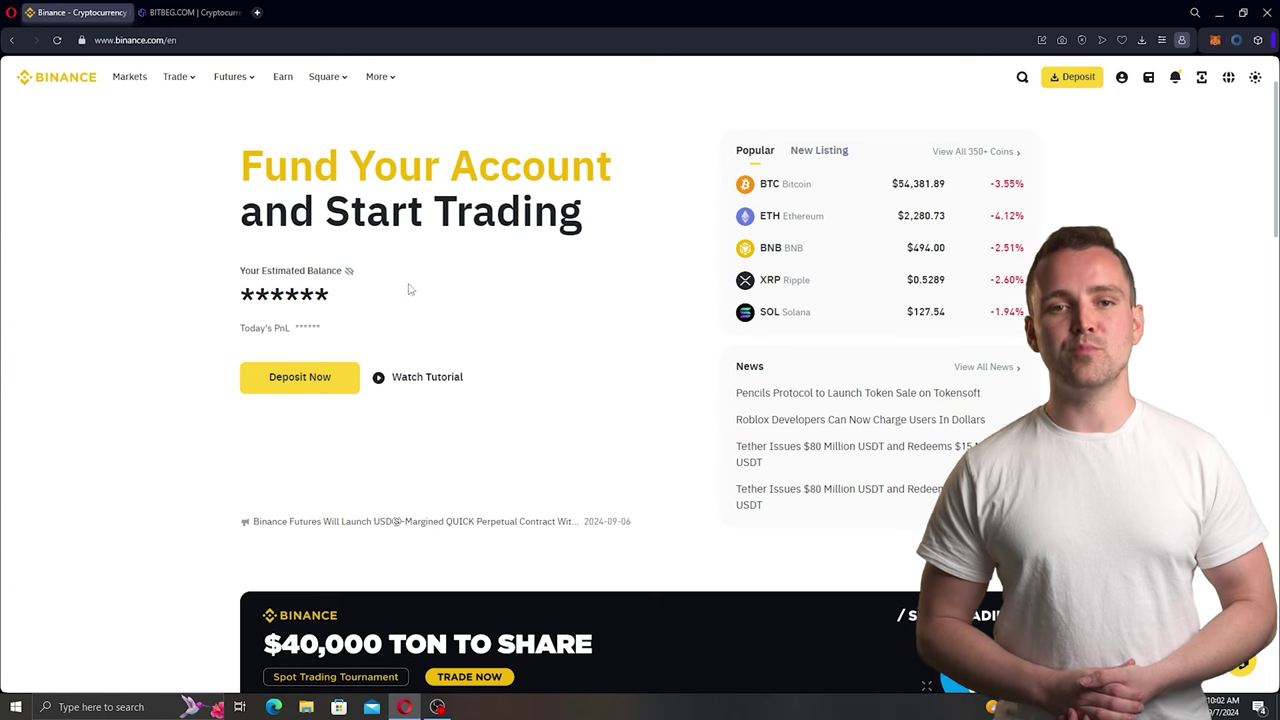
Open Binance's XRP/USDT spot trading page and switch the order form to Market.
mouse_move(176, 77)
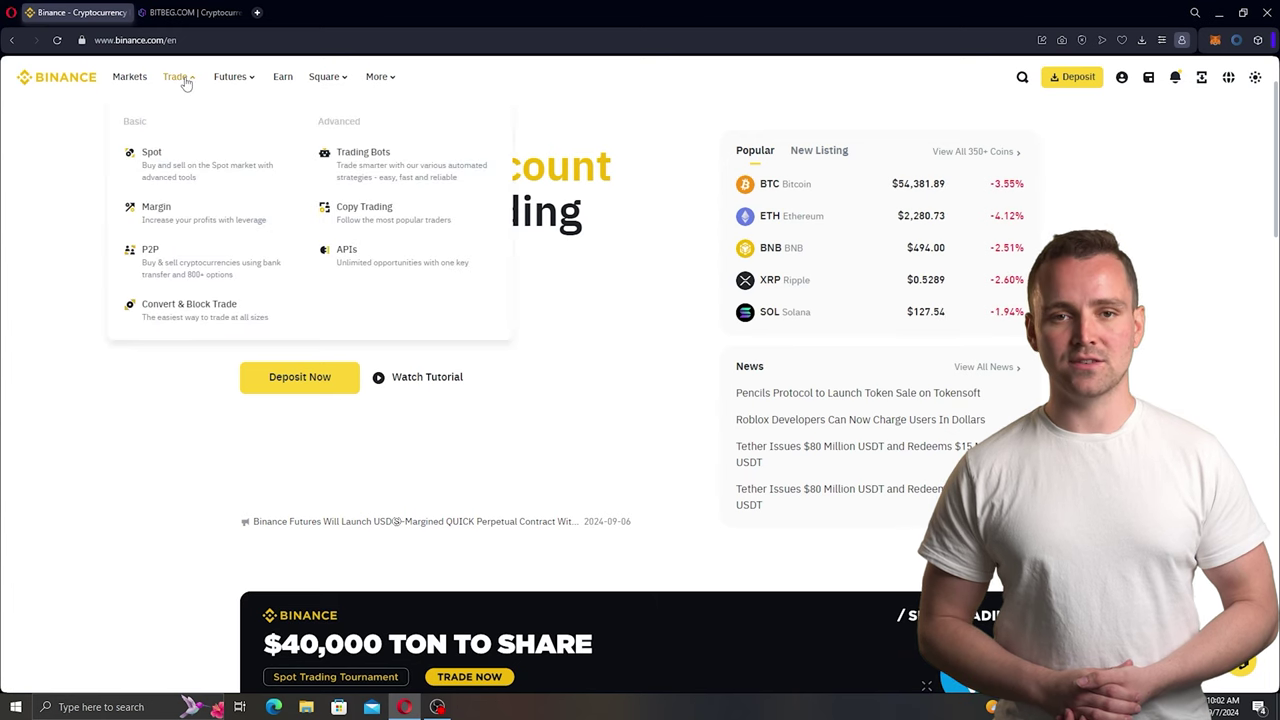
click(187, 162)
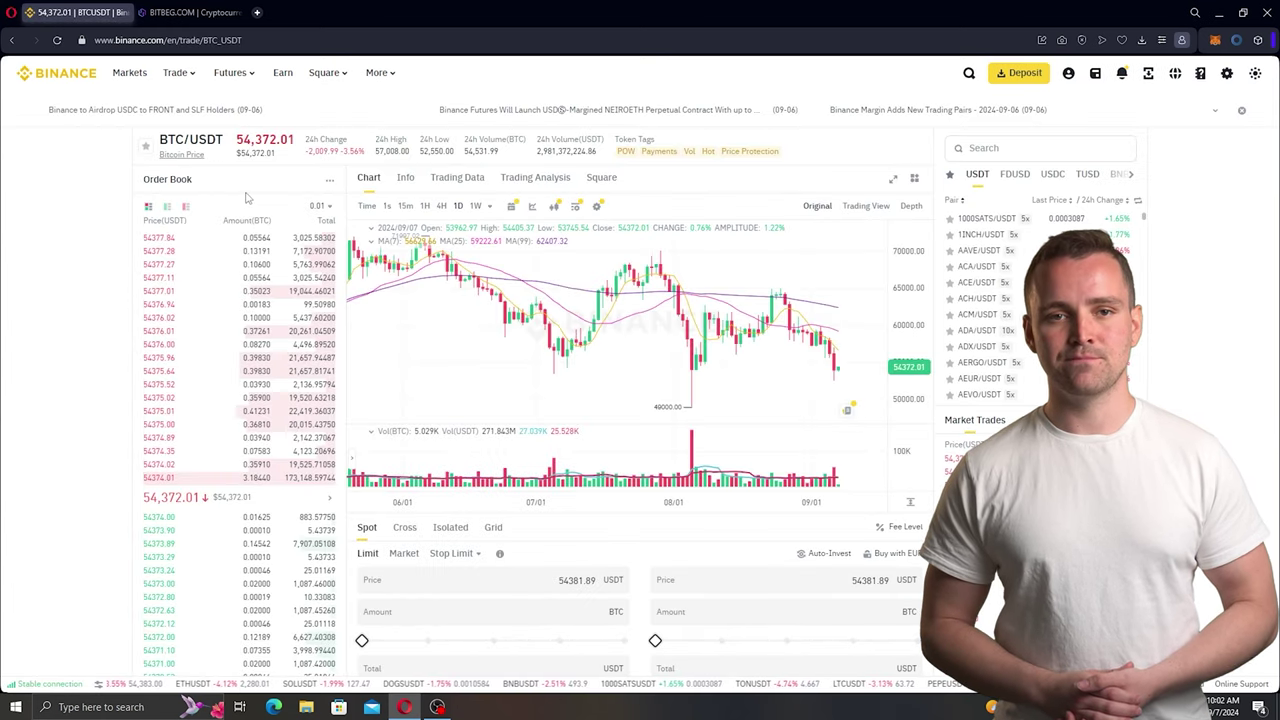
click(1001, 150)
text(xrp)
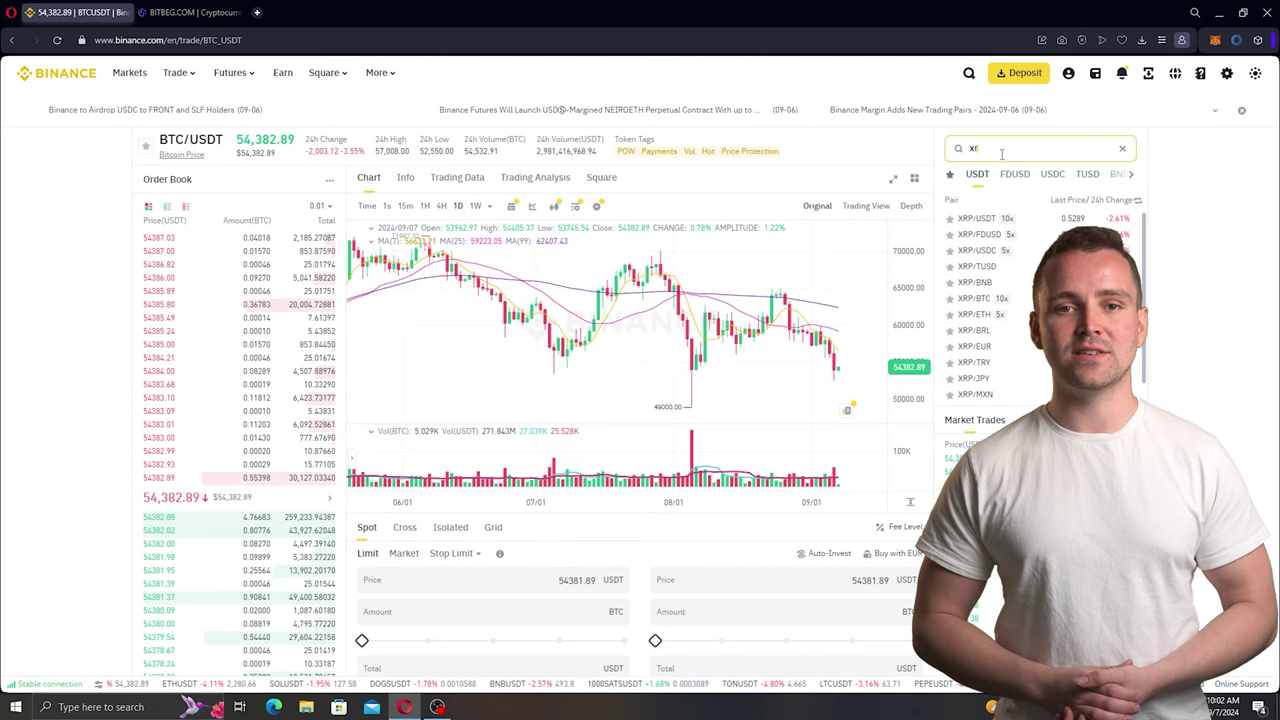
click(1048, 218)
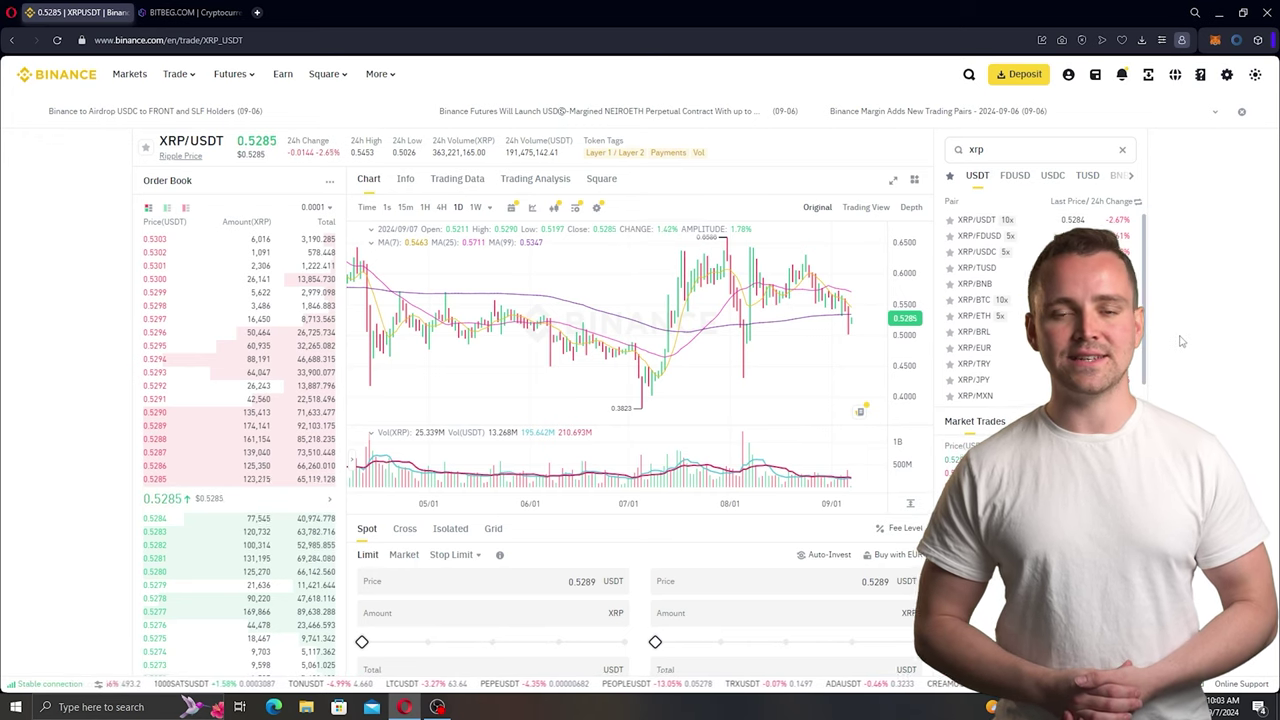
scroll(1040, 300, down, 2)
click(404, 354)
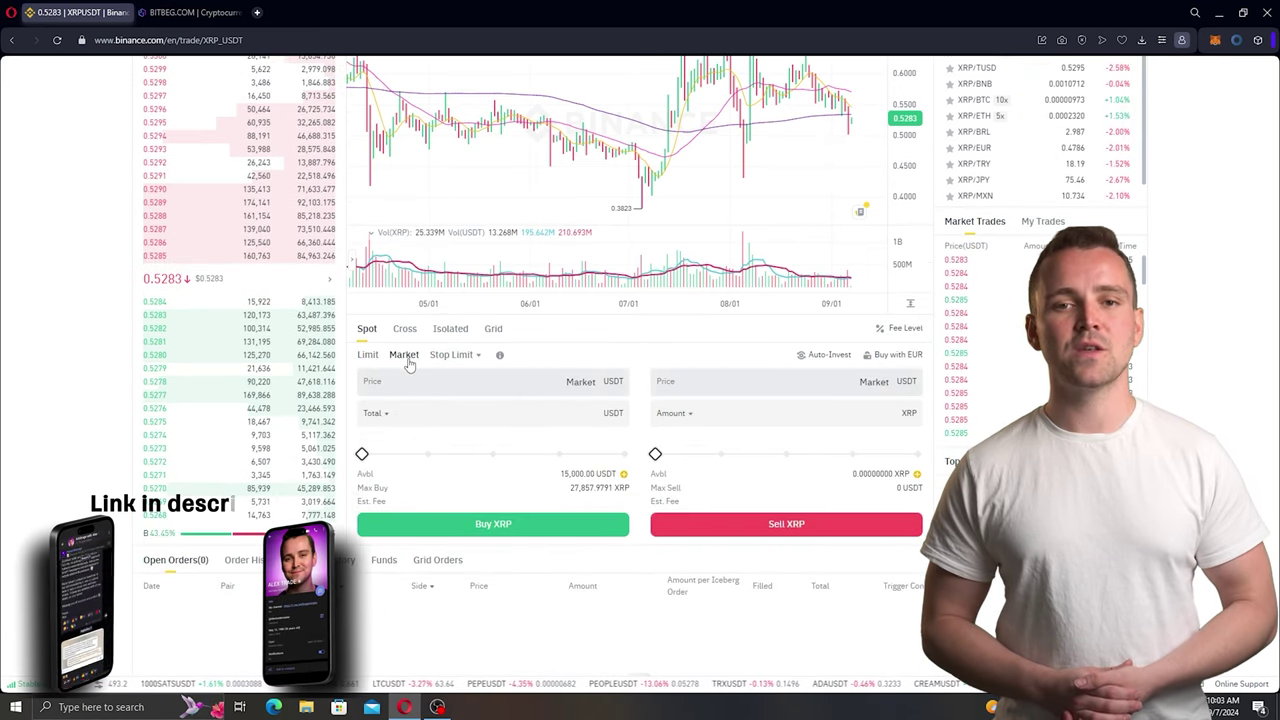
Buy XRP at market price with a 15000 USDT total, then start an XRP withdrawal.
click(495, 413)
text(15000)
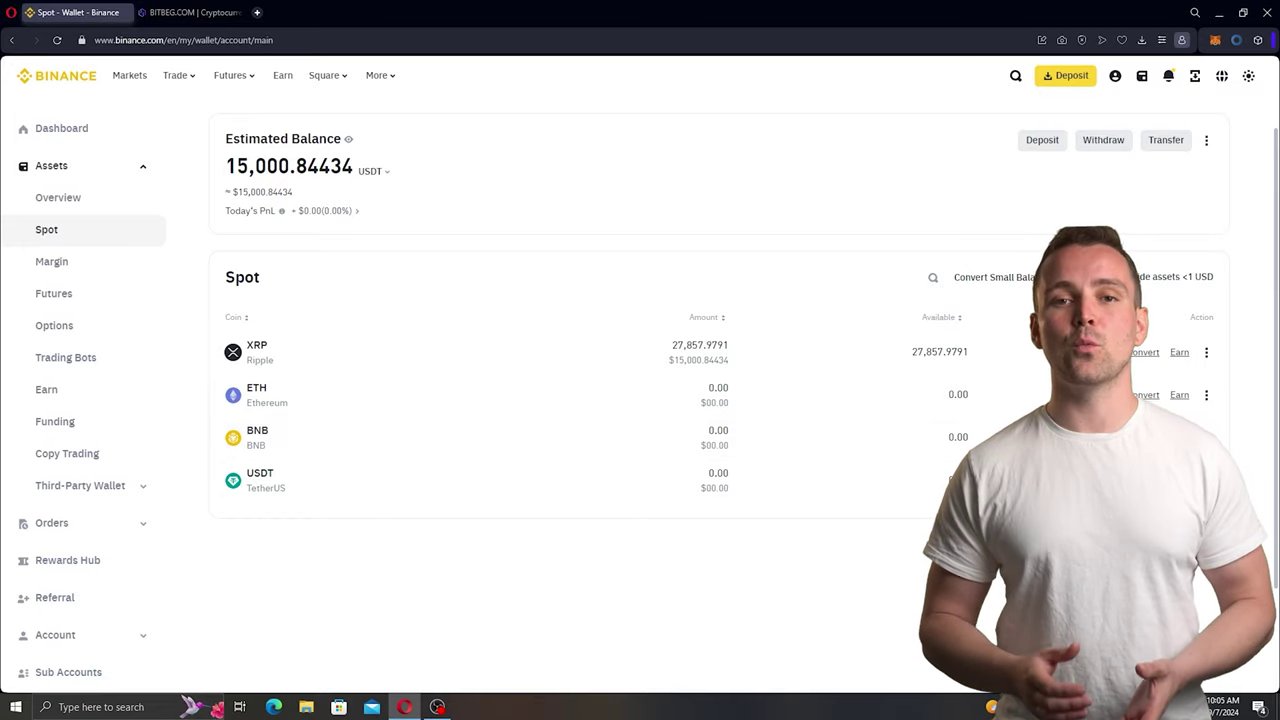
click(1106, 146)
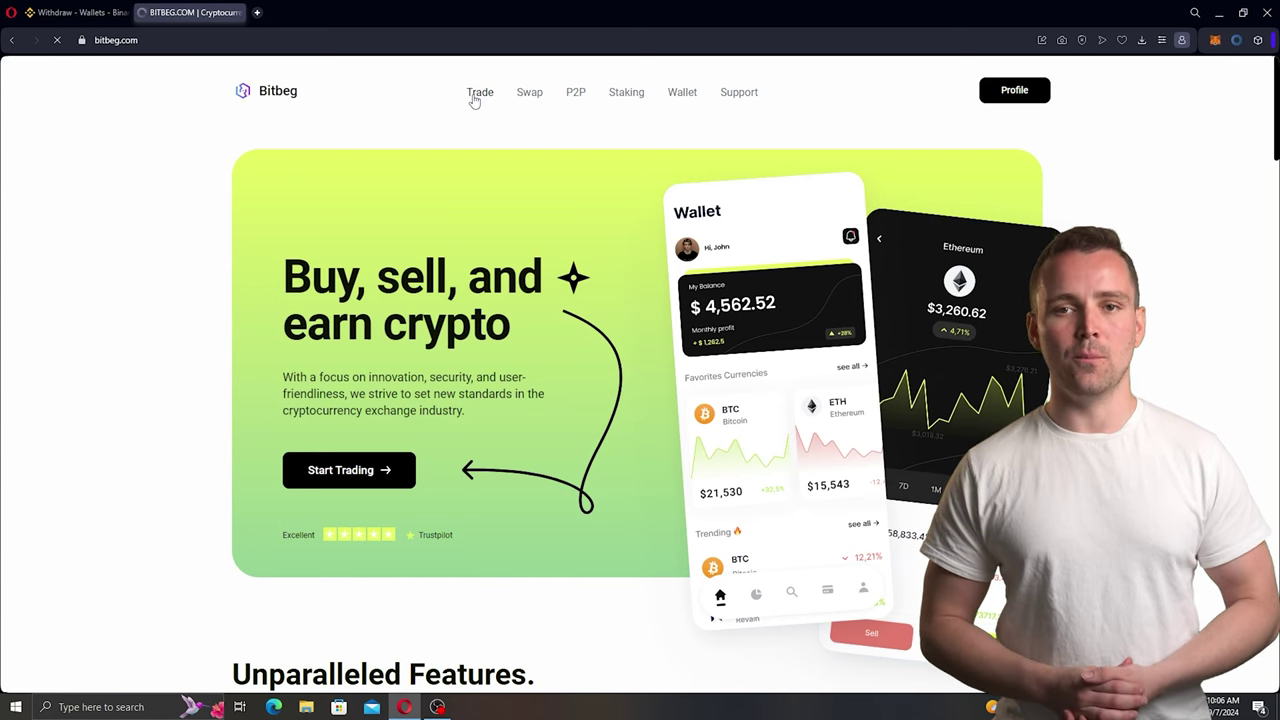
Open the Bitbeg trading platform and switch its view to XRP/USDT.
click(476, 93)
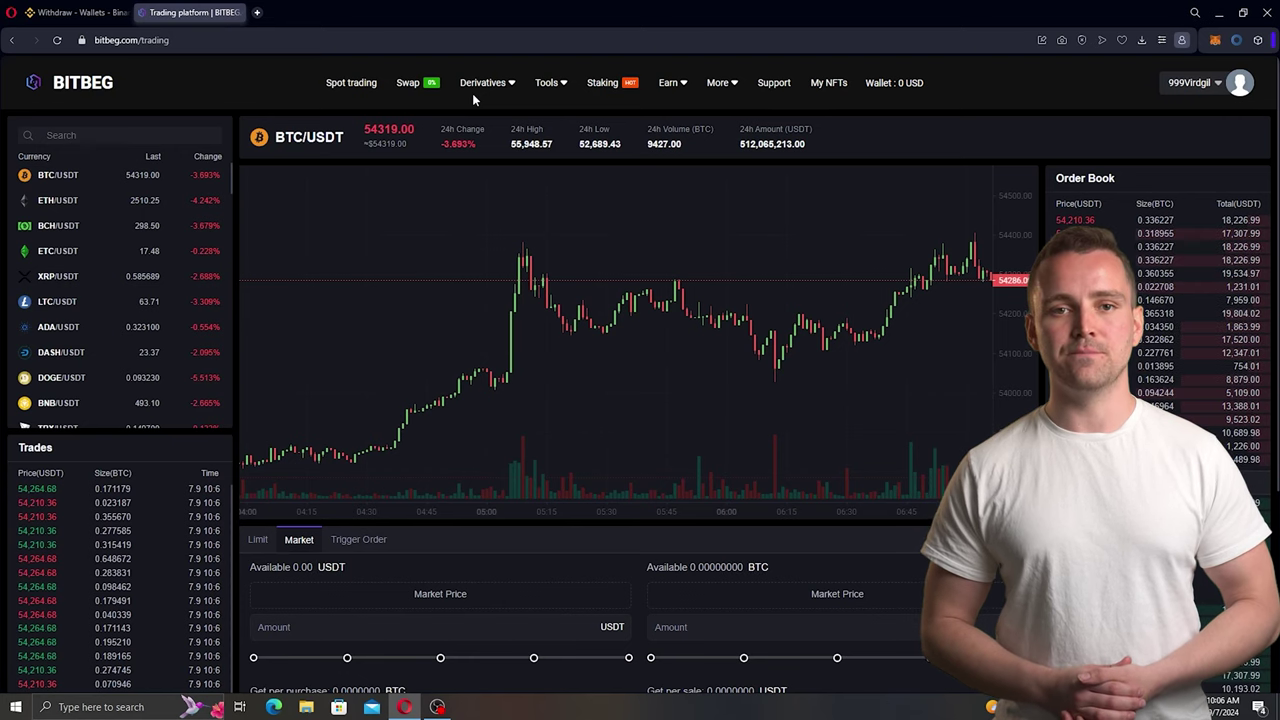
click(67, 271)
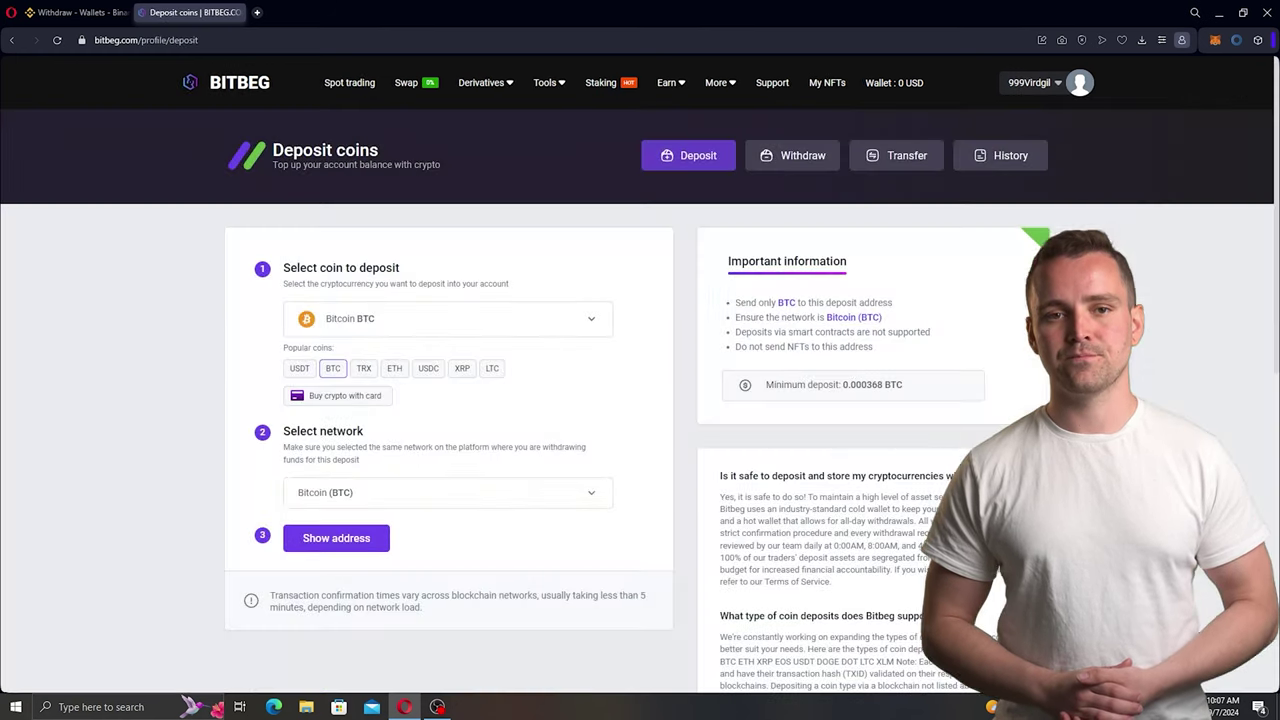
Choose Ripple XRP as the Bitbeg deposit coin.
click(490, 316)
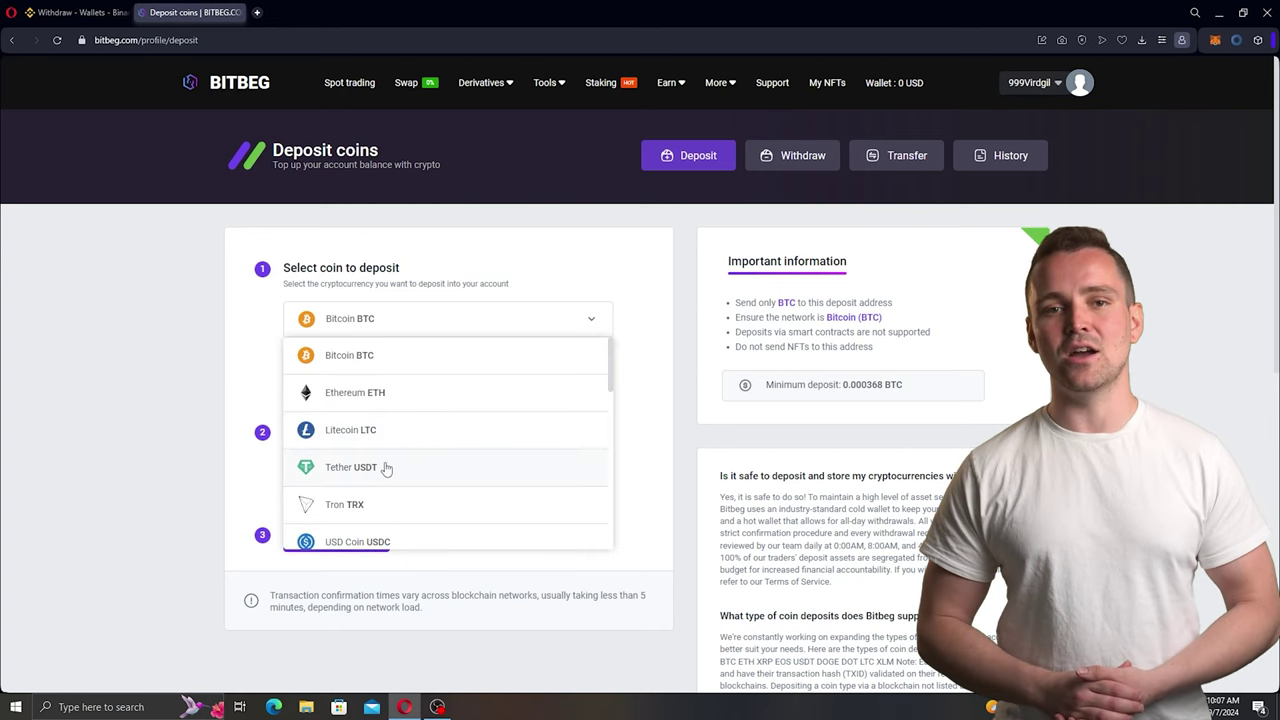
scroll(386, 468, down, 2)
scroll(386, 468, up, 2)
scroll(386, 470, down, 3)
scroll(386, 468, down, 5)
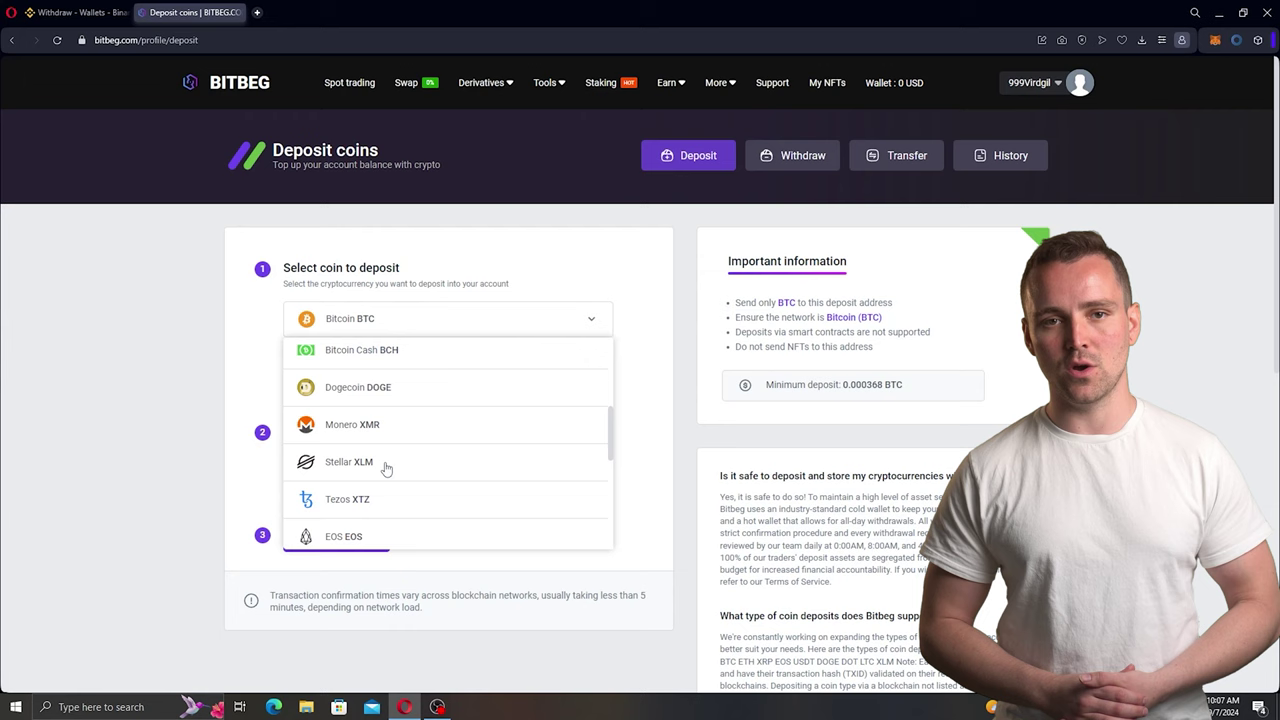
click(419, 429)
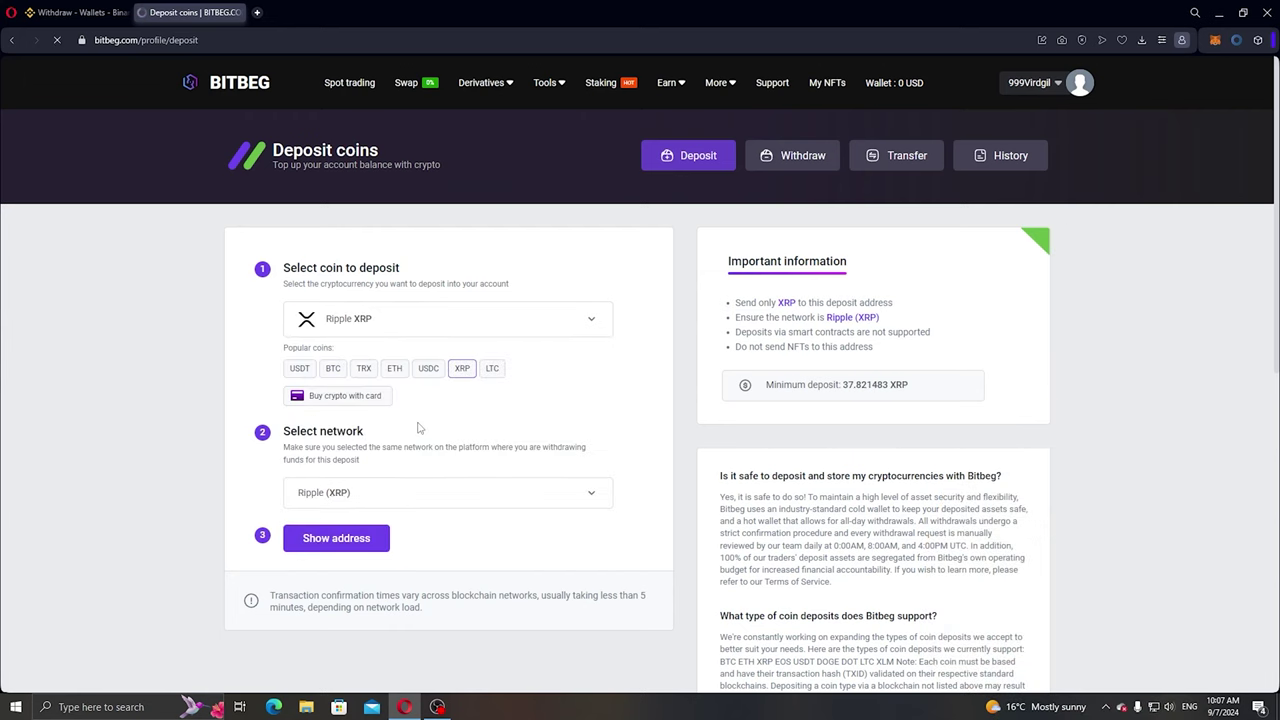
Reveal and copy the XRP deposit address into Binance's withdrawal form, then return to Bitbeg.
click(340, 540)
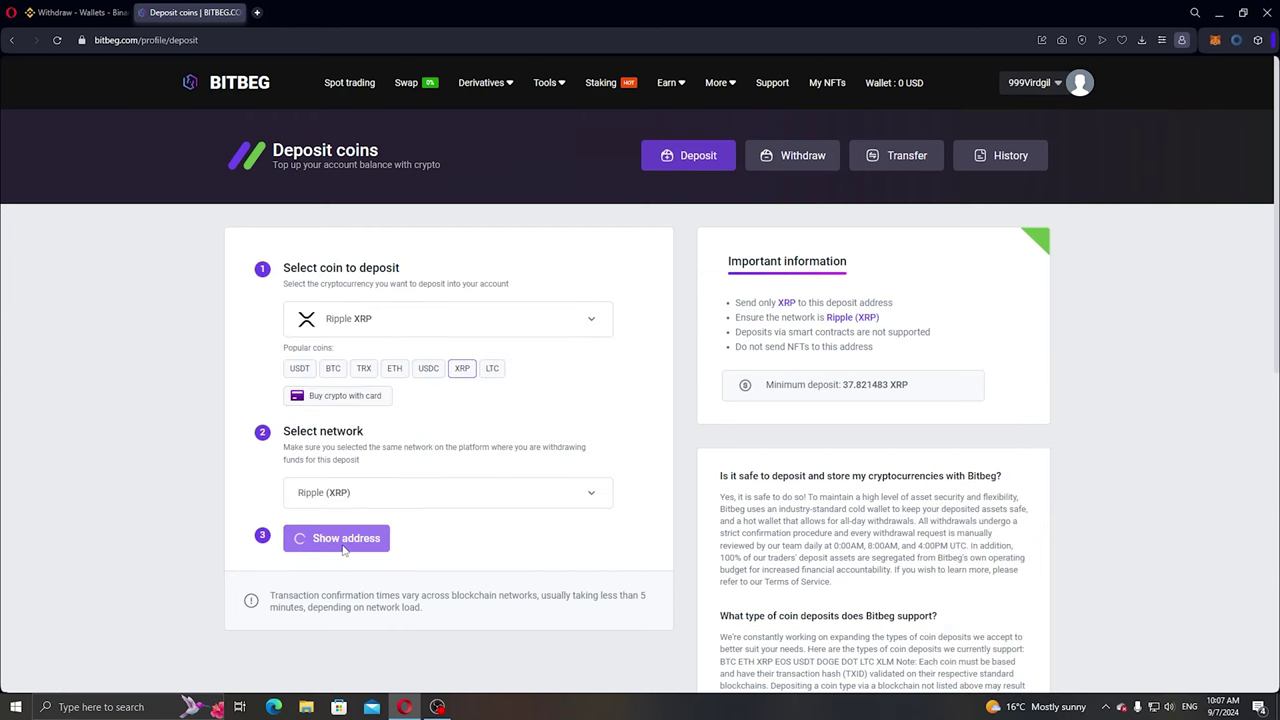
scroll(355, 546, down, 2)
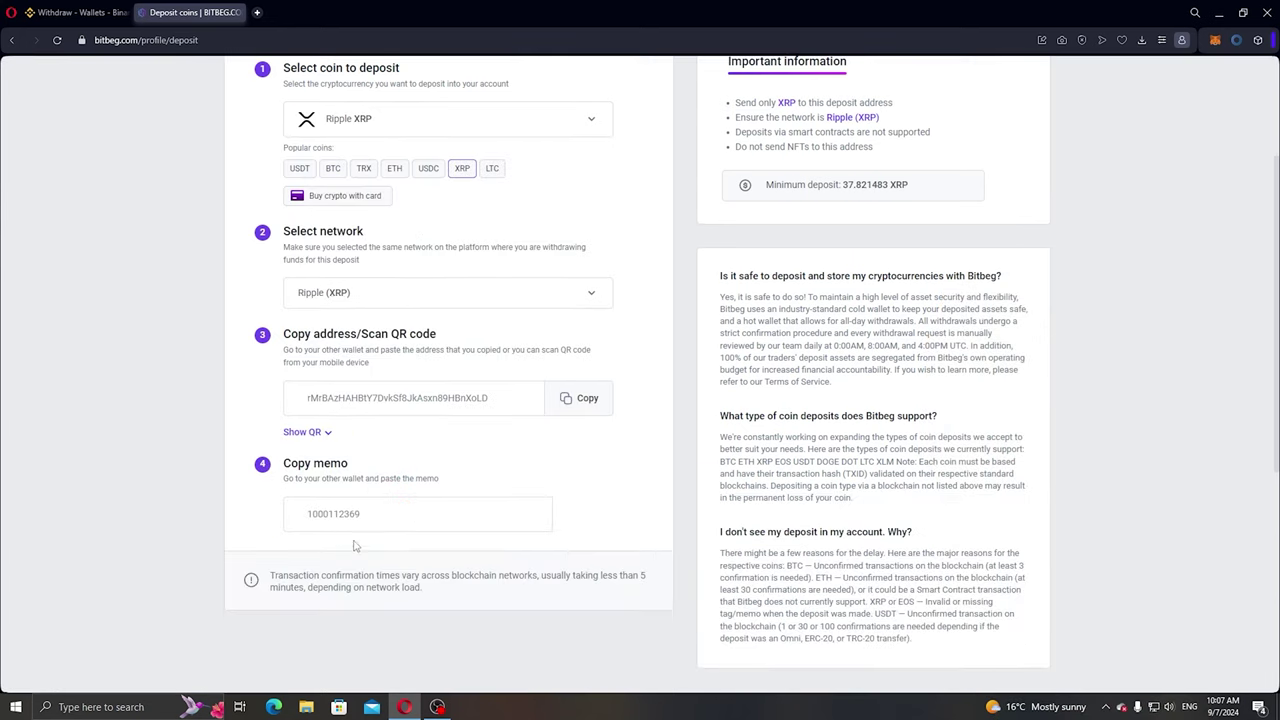
click(586, 400)
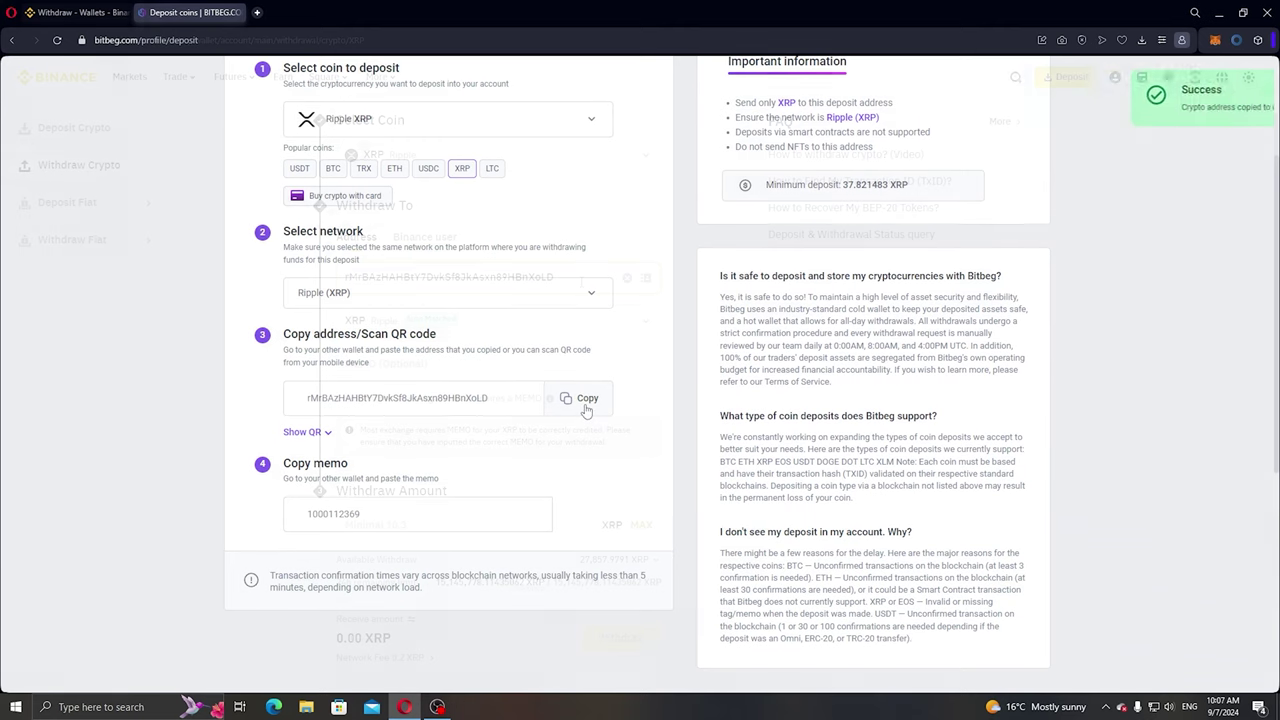
key(ctrl+Tab)
click(194, 12)
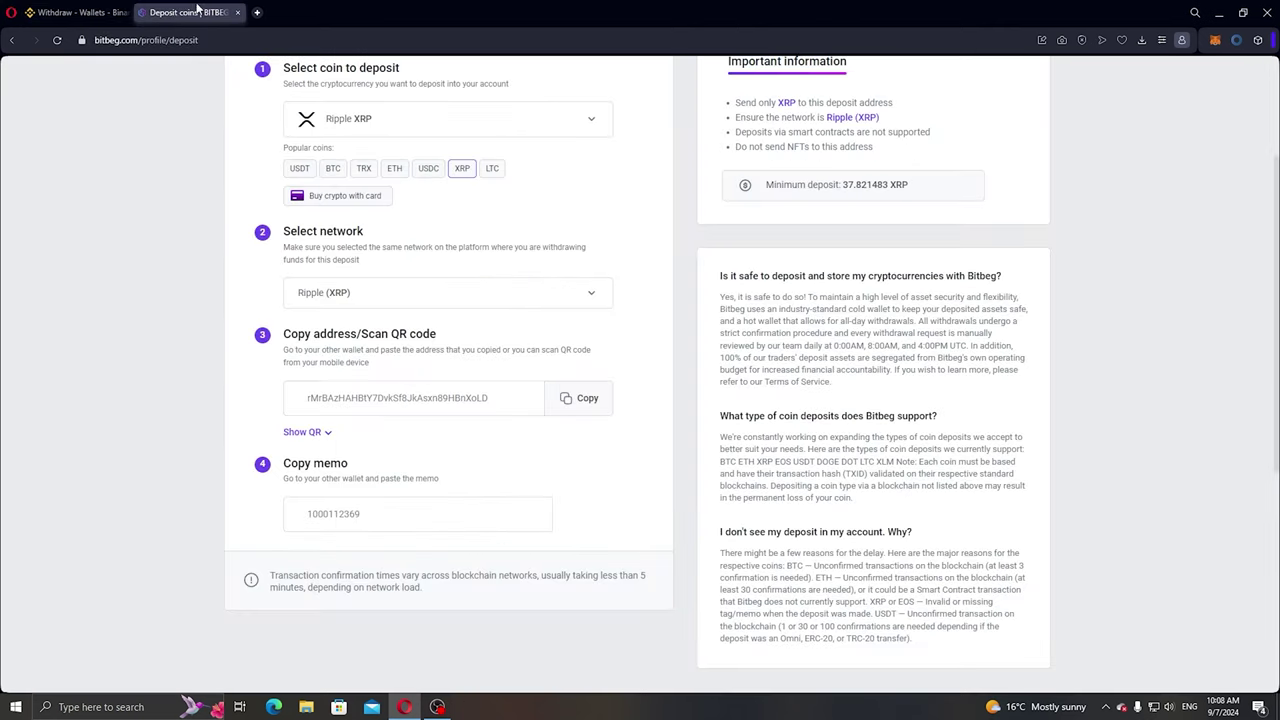
Copy Bitbeg's deposit memo and paste it into Binance's withdrawal memo field.
drag(483, 524, 257, 520)
key(ctrl+c)
click(495, 476)
click(80, 12)
click(431, 367)
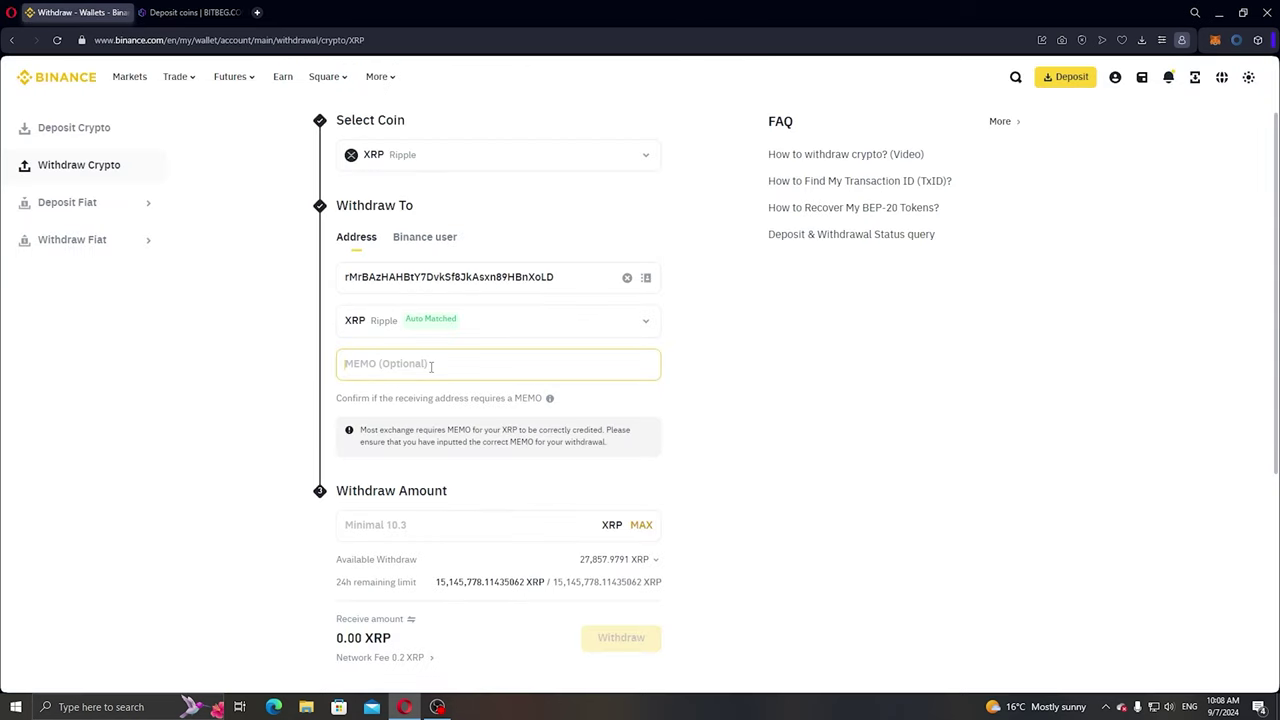
key(ctrl+v)
click(818, 448)
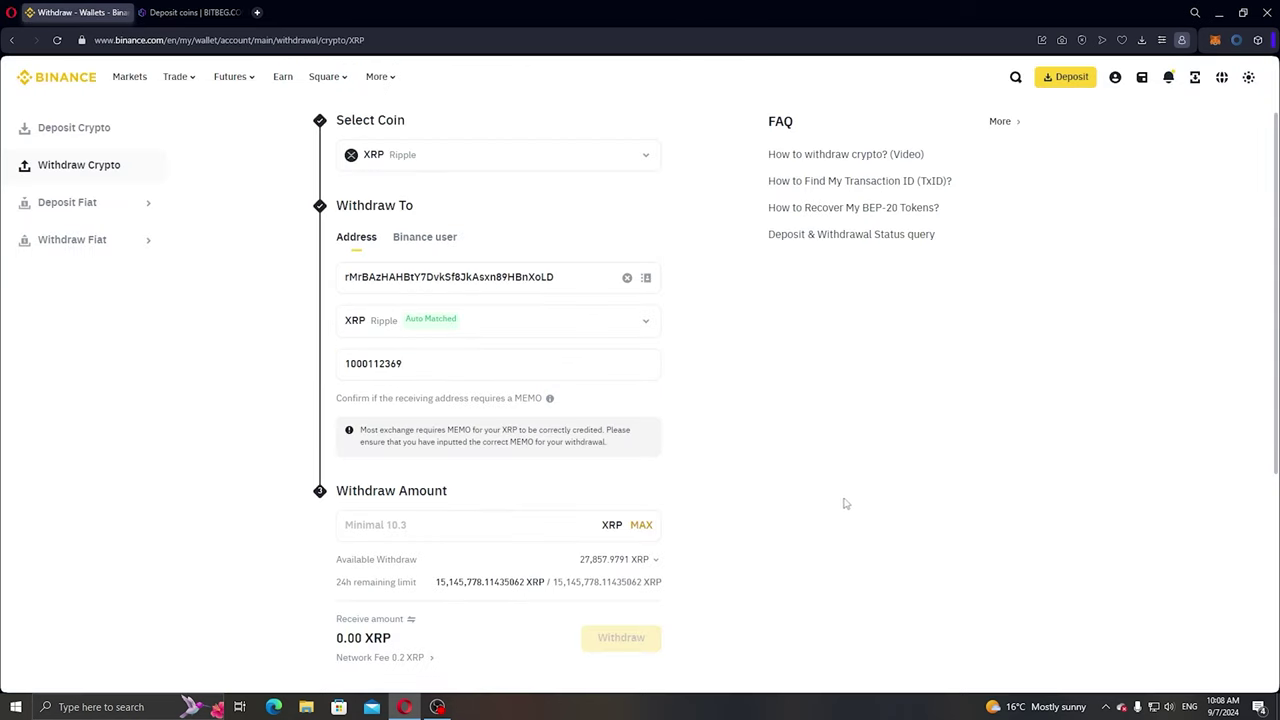
Enter 27857.9791 XRP as the withdrawal amount, correcting a mistyped digit.
click(416, 517)
text(275)
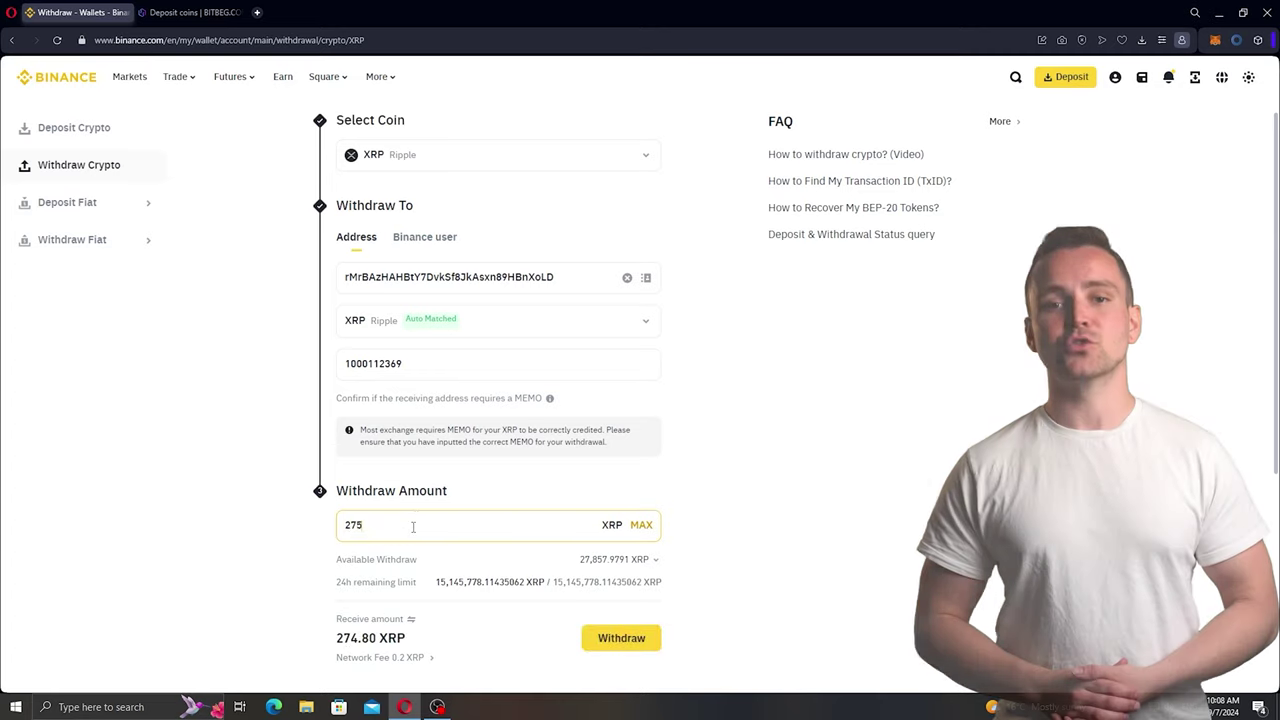
key(BackSpace)
text(857.9)
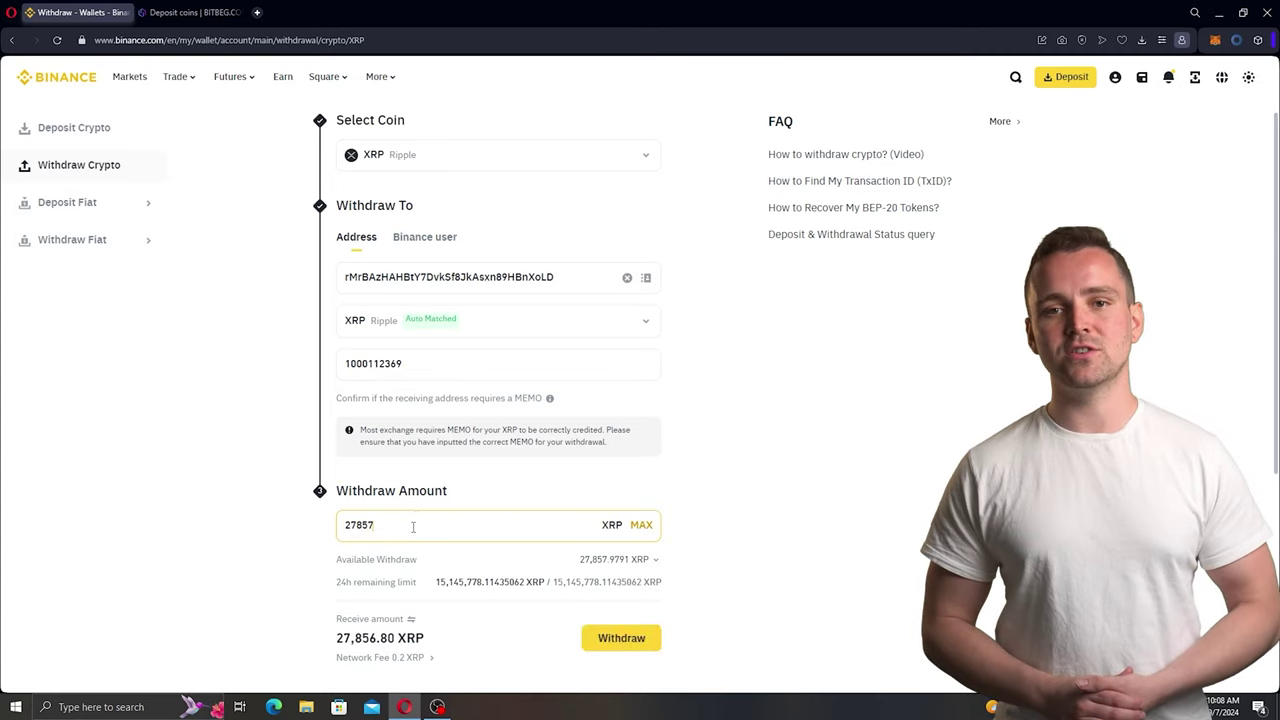
text(791)
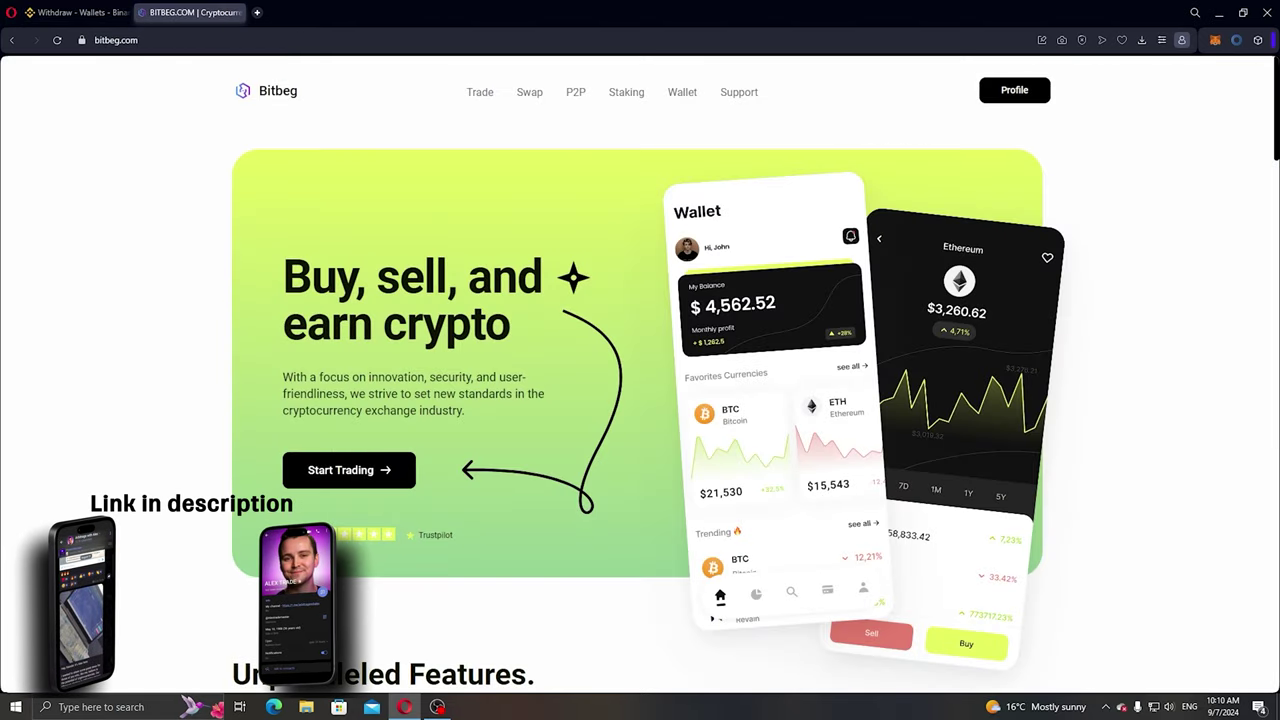
Check the XRP balance in the Bitbeg wallet overview.
click(1008, 90)
scroll(1145, 405, down, 5)
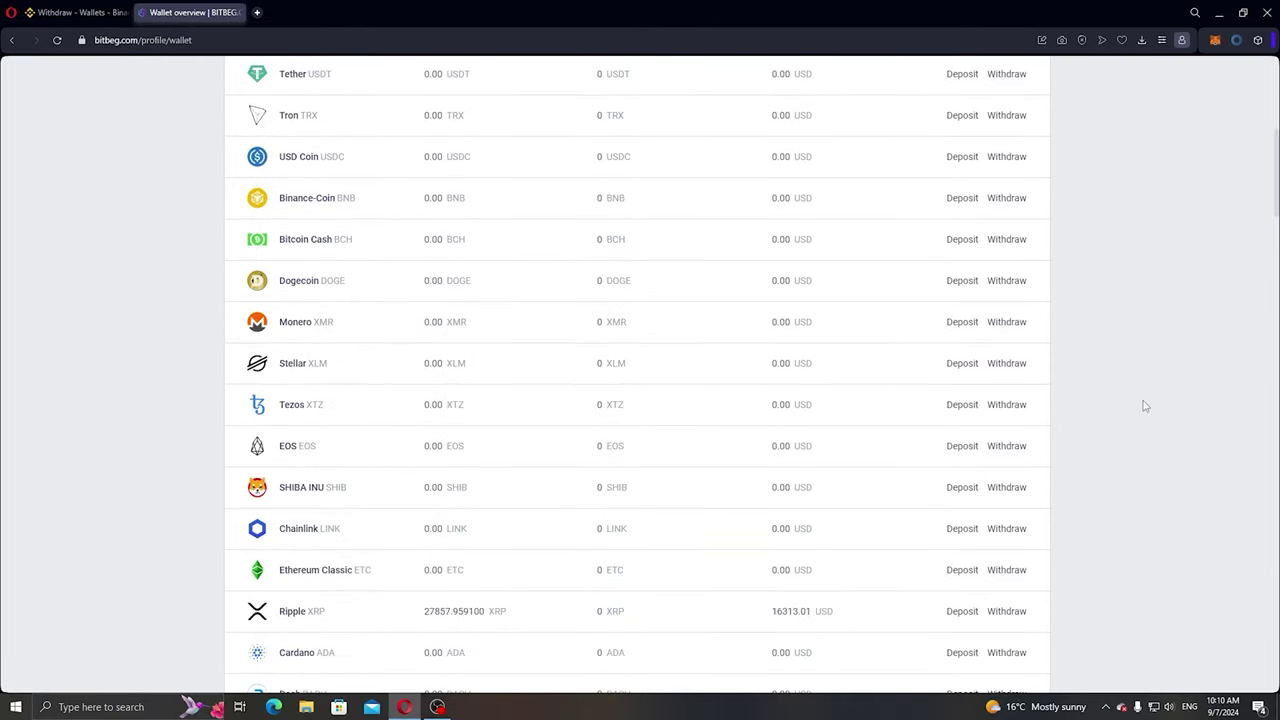
scroll(1145, 405, down, 2)
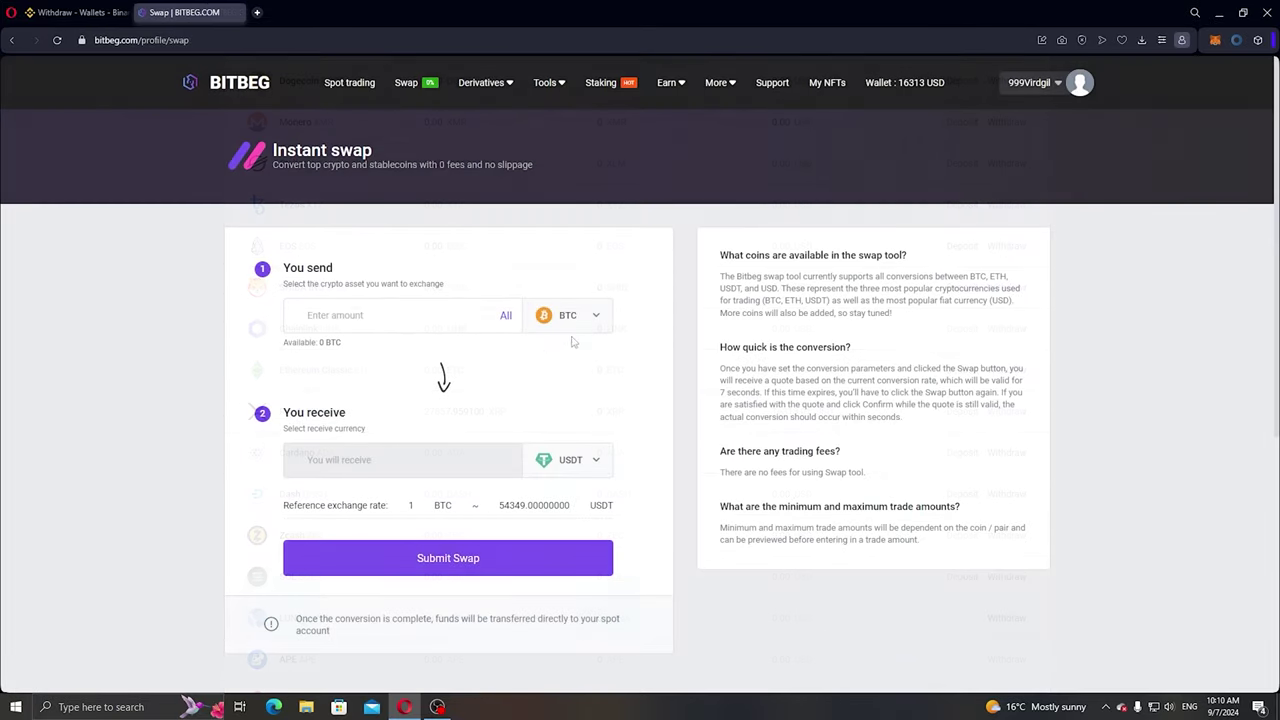
Swap the entire XRP balance into USDT, receiving 16313.01 USDT.
click(575, 315)
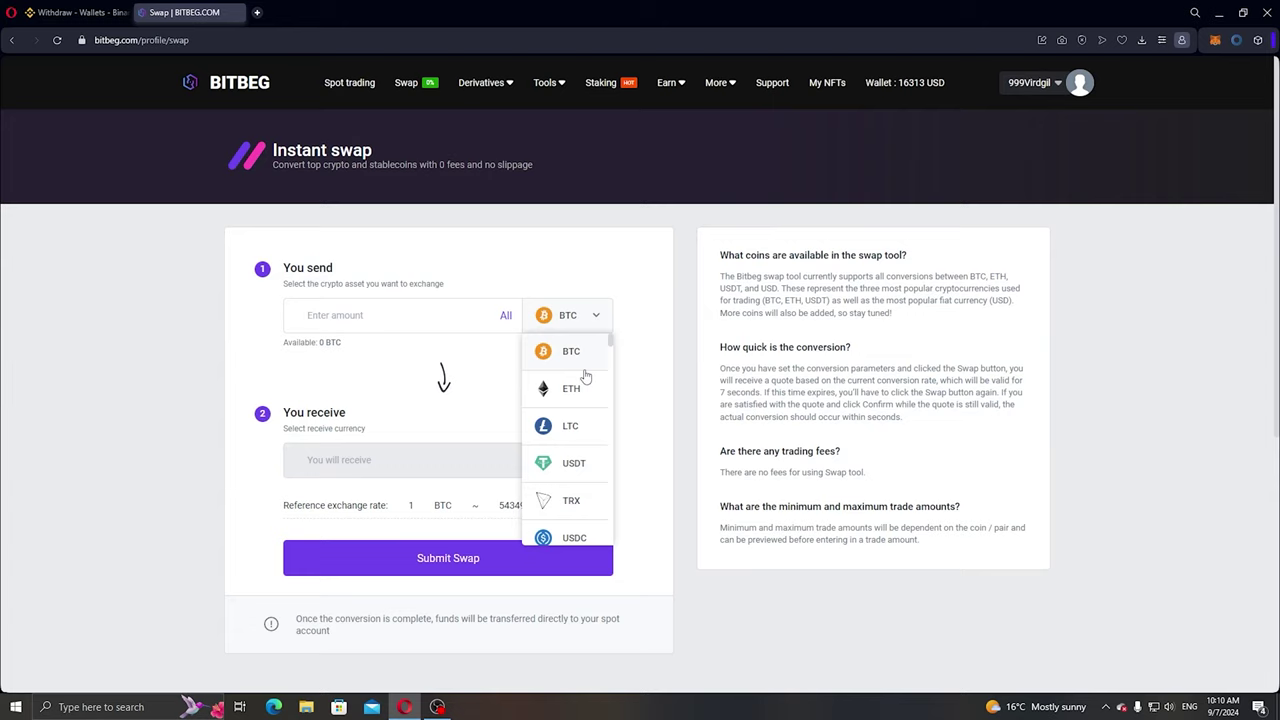
scroll(585, 399, down, 5)
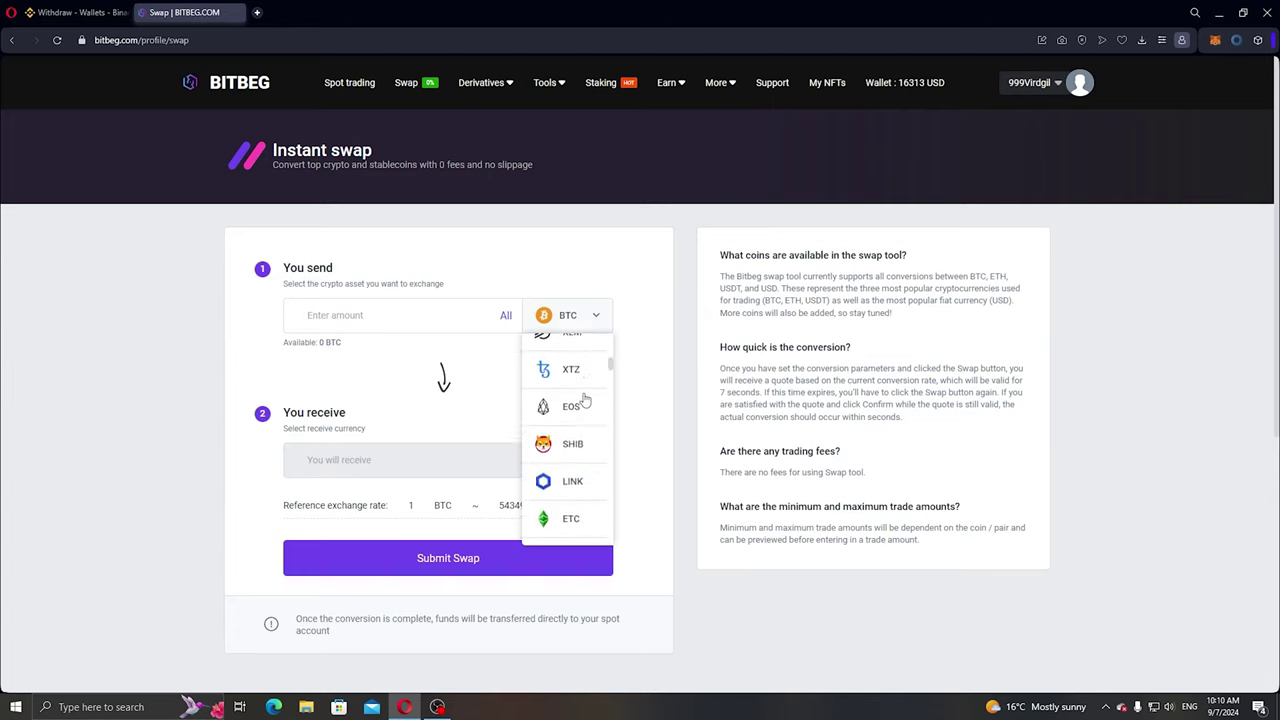
click(574, 480)
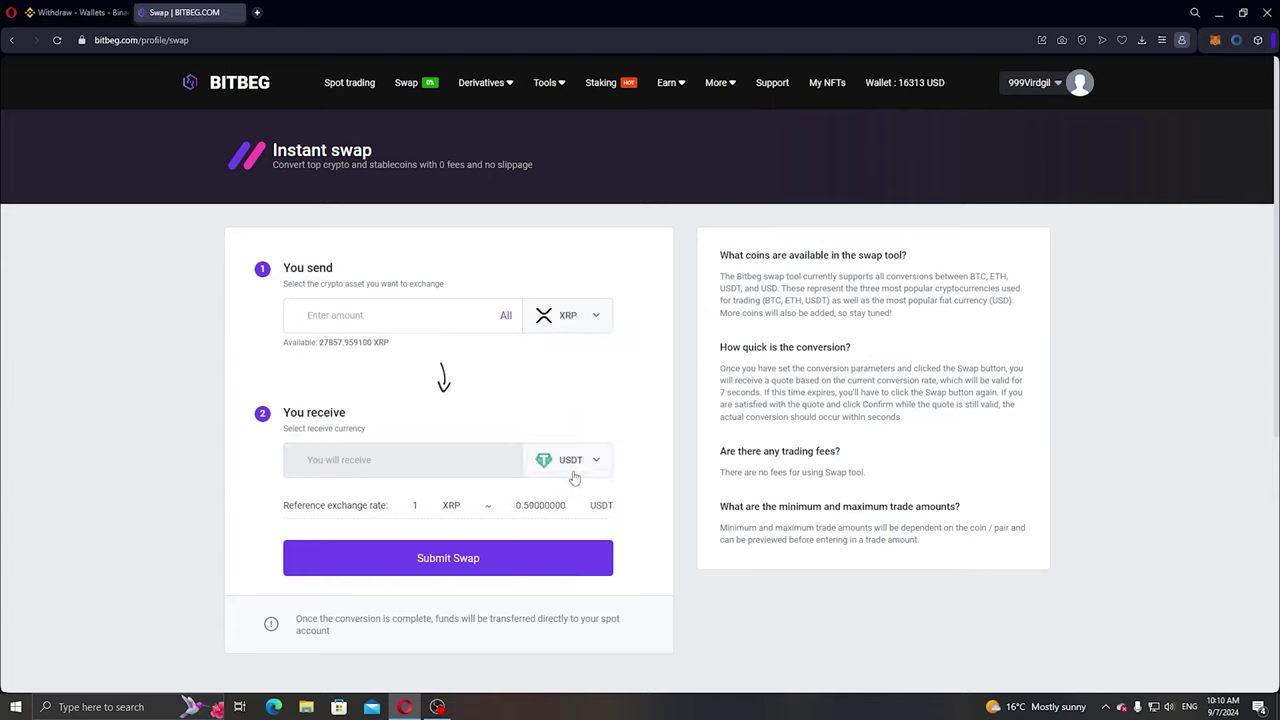
click(506, 316)
click(483, 569)
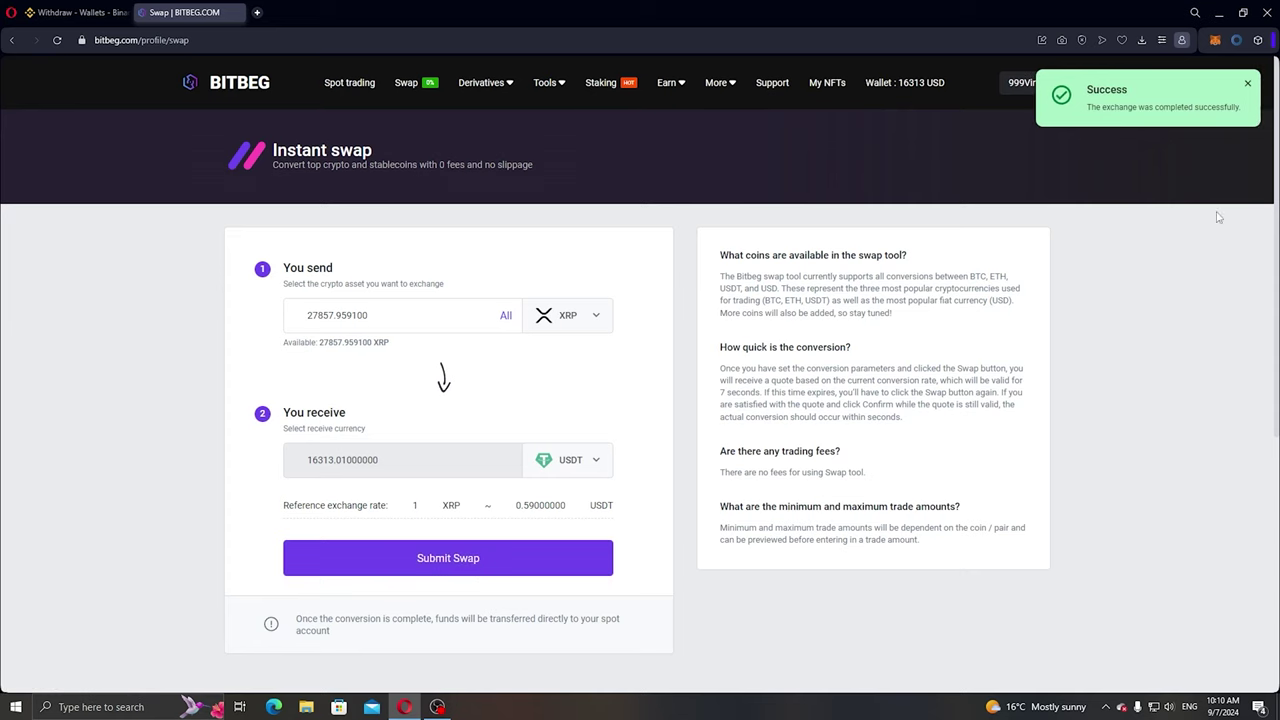
Choose the TRC-20 network, fill in the saved destination address, and enter the full 16313.01 USDT.
click(460, 468)
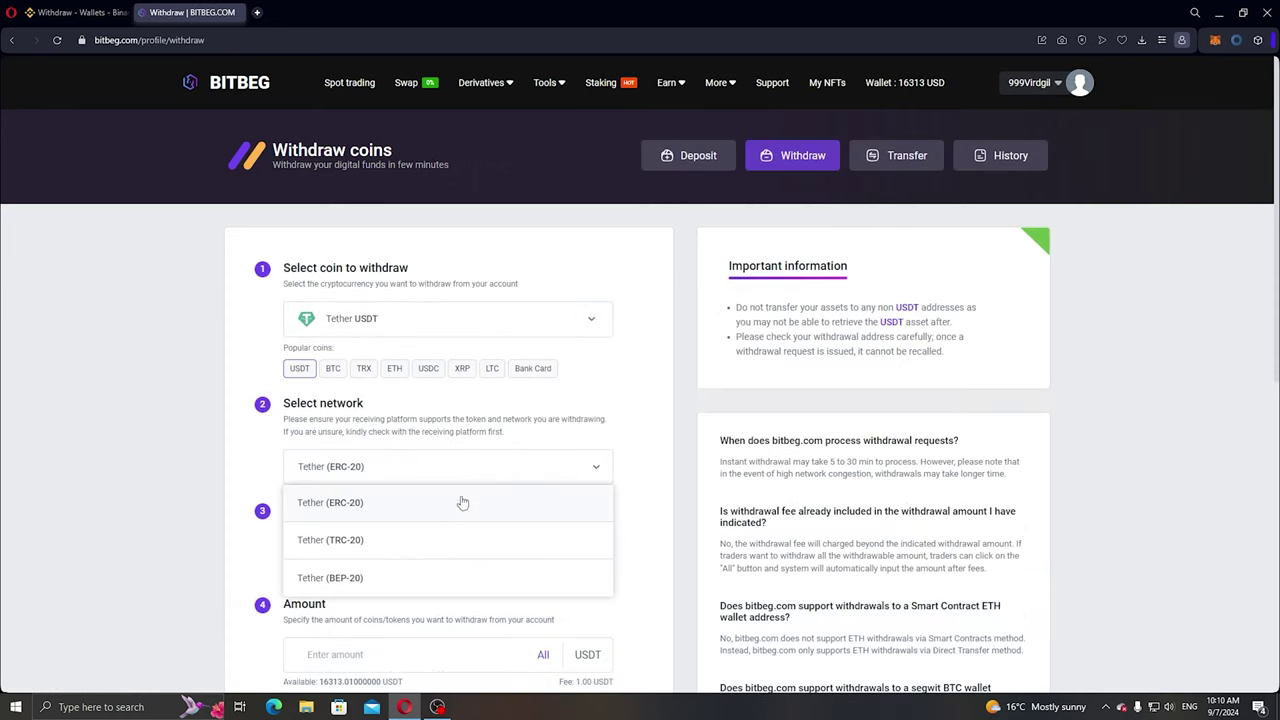
click(443, 543)
scroll(460, 519, down, 1)
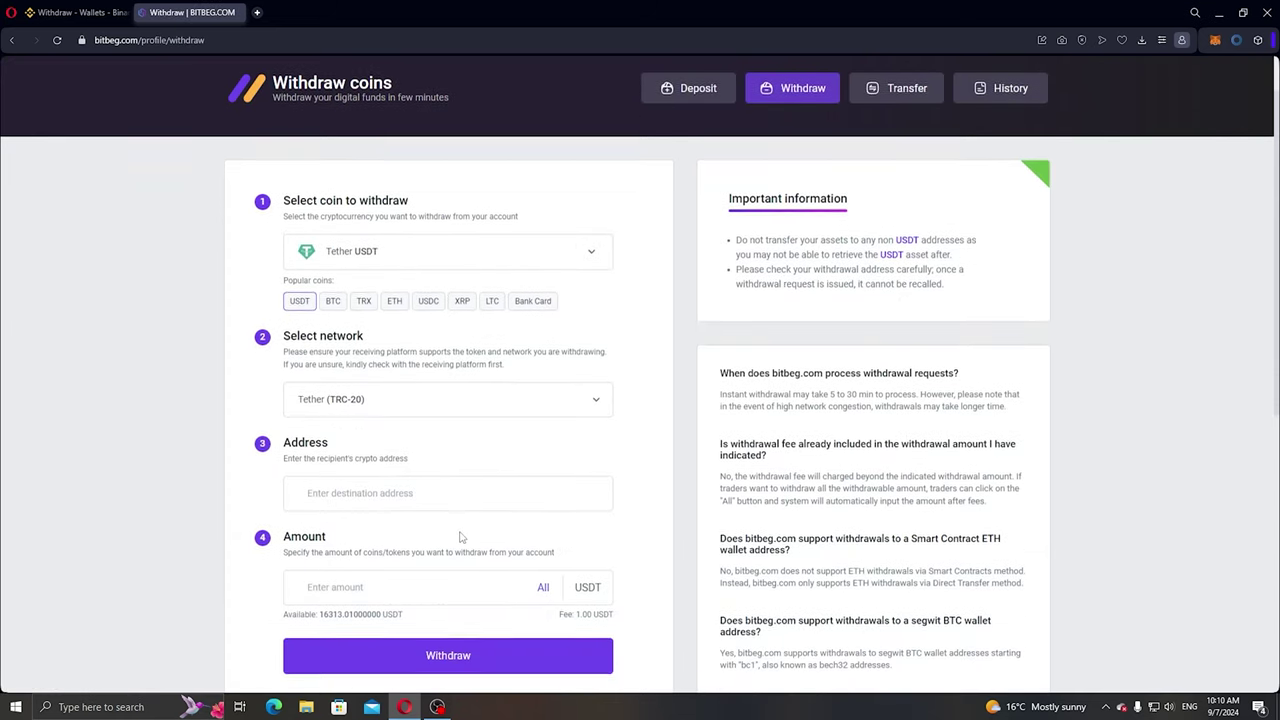
scroll(459, 530, down, 1)
click(458, 360)
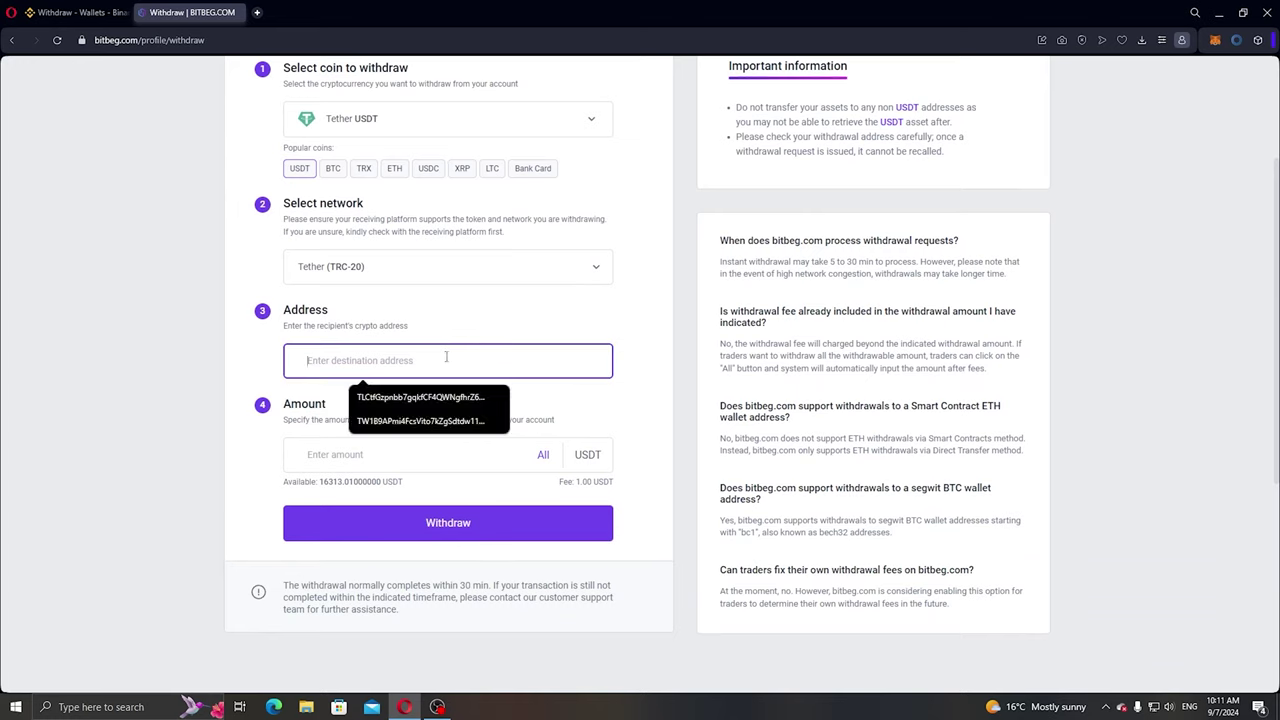
click(390, 394)
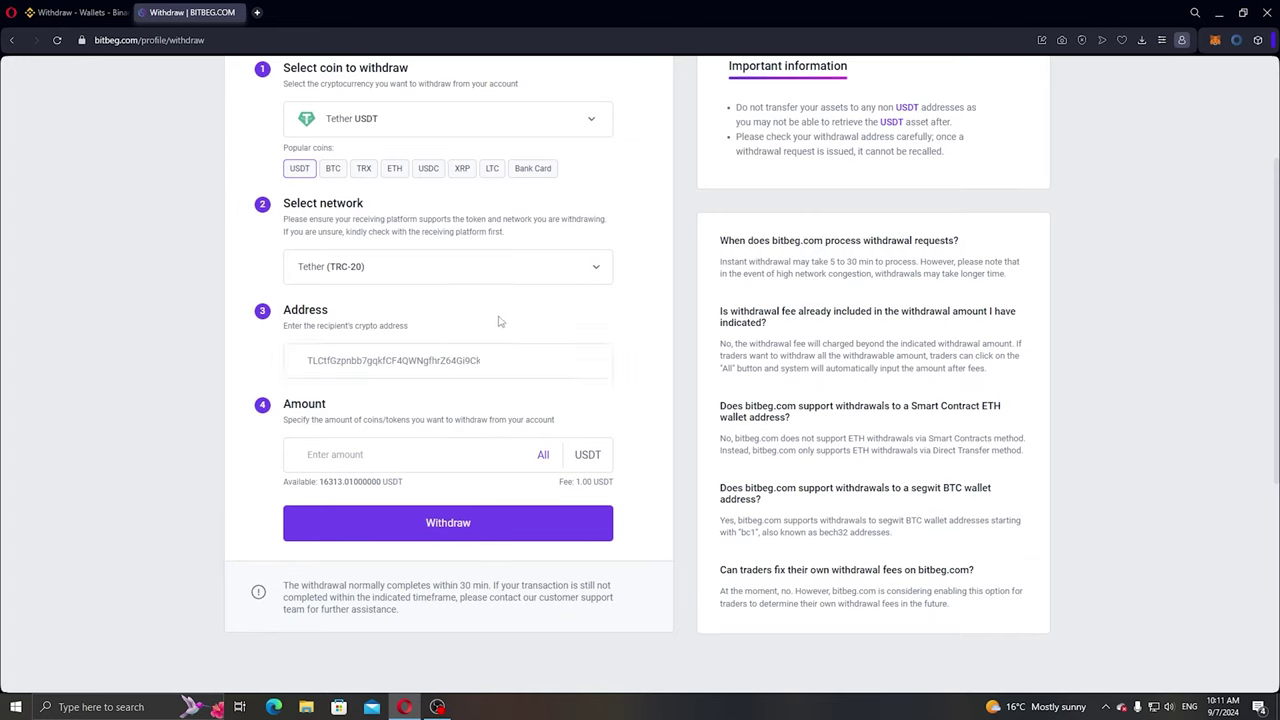
click(541, 457)
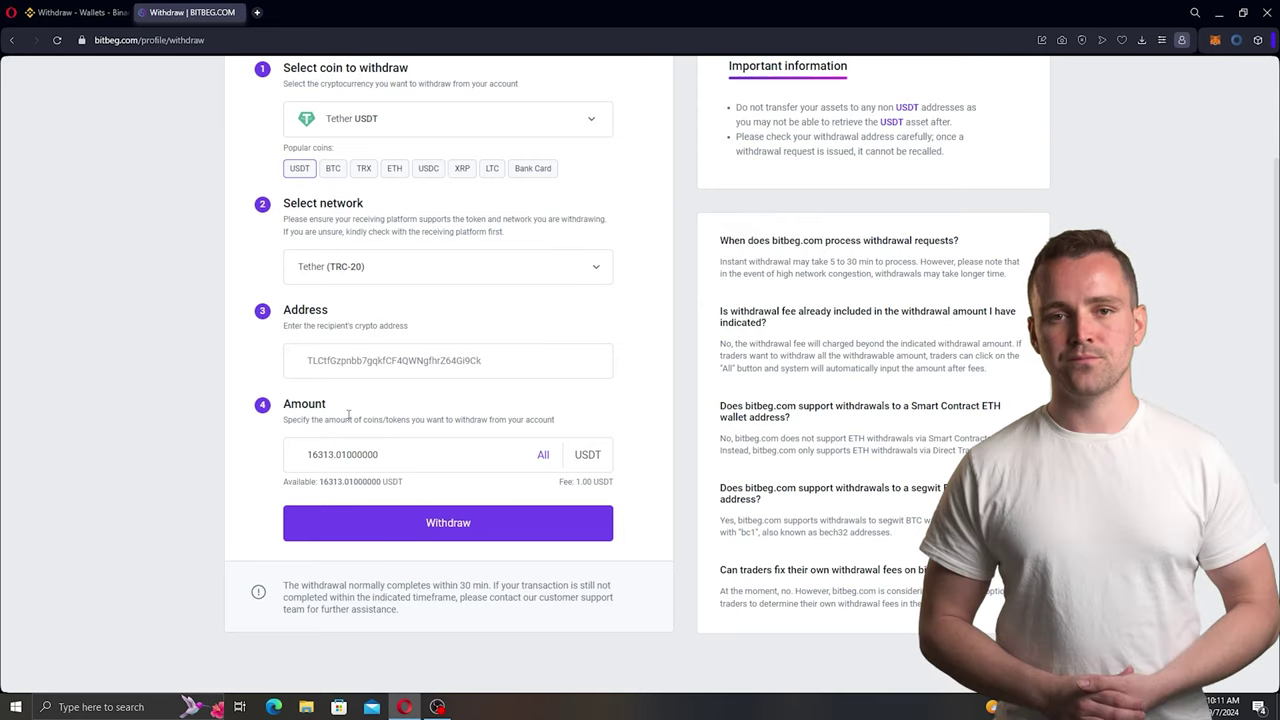
click(424, 524)
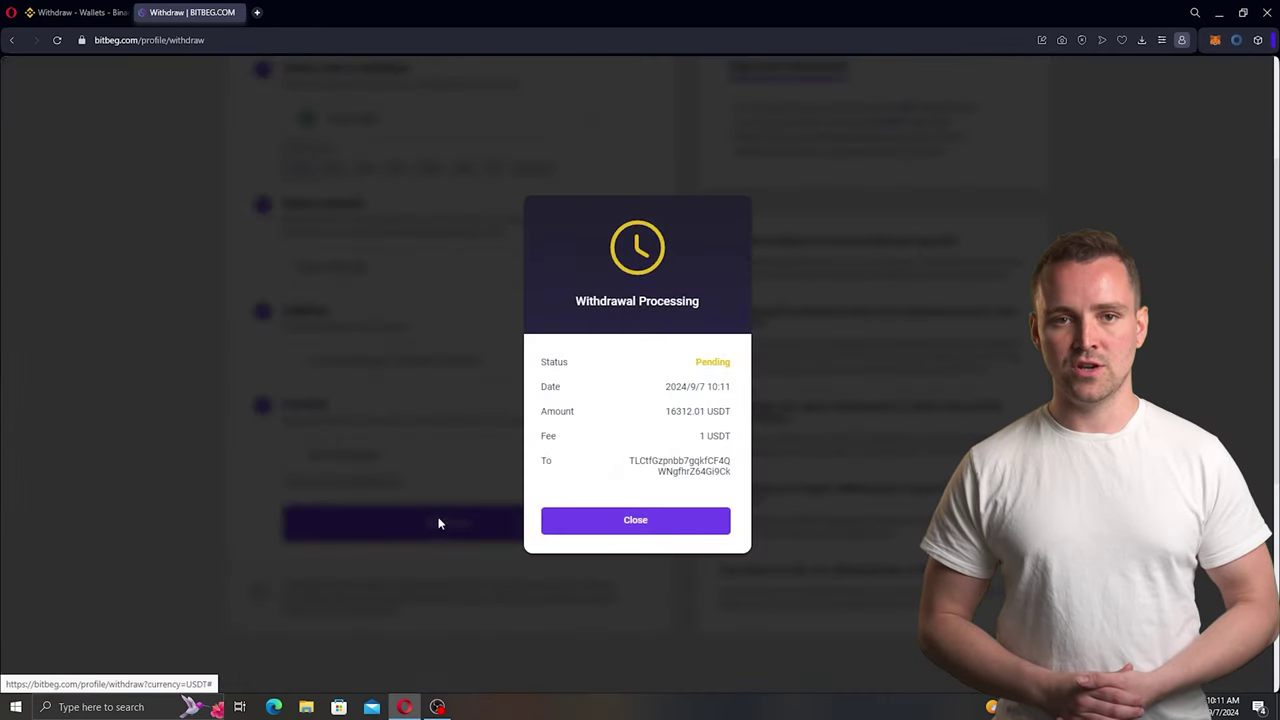